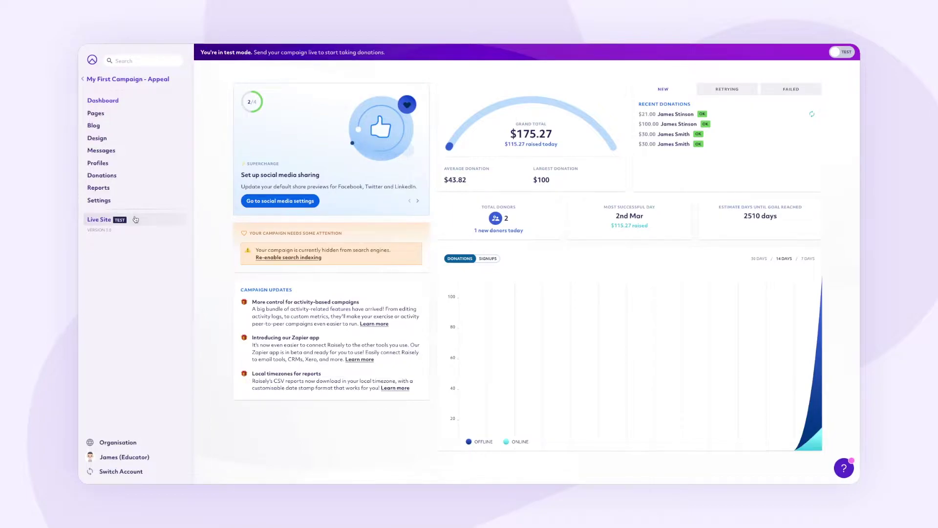
# - Open the pug campaign's live site in a private window and scroll past its donation section
pyautogui.rightClick(136, 219)
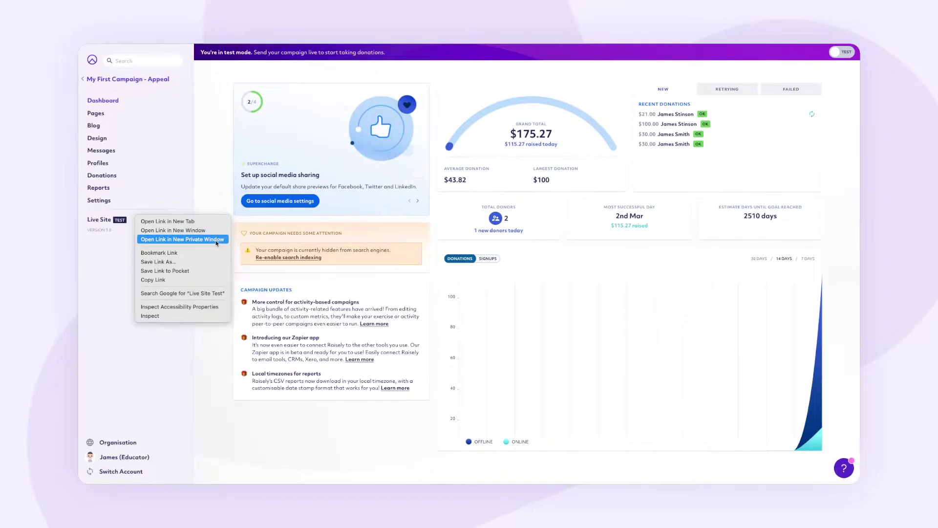
pyautogui.click(217, 243)
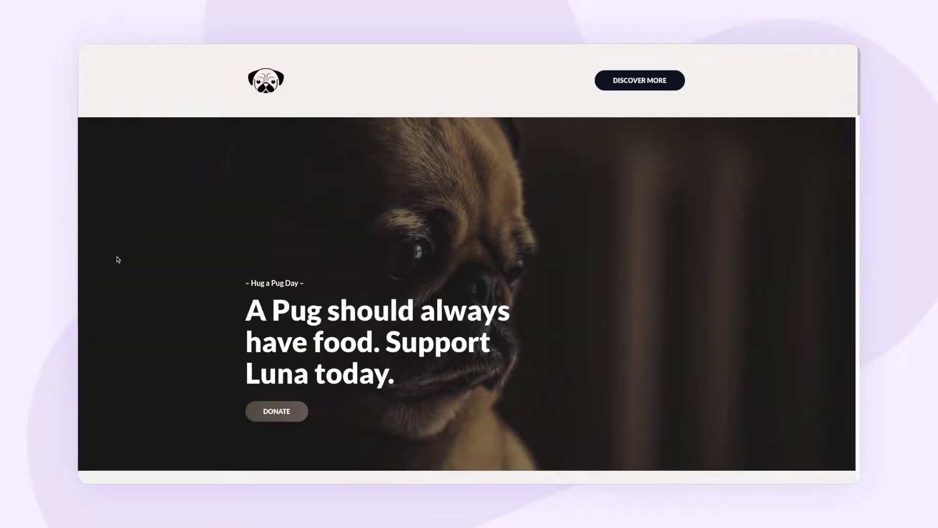
pyautogui.scroll(-6, 119, 259)
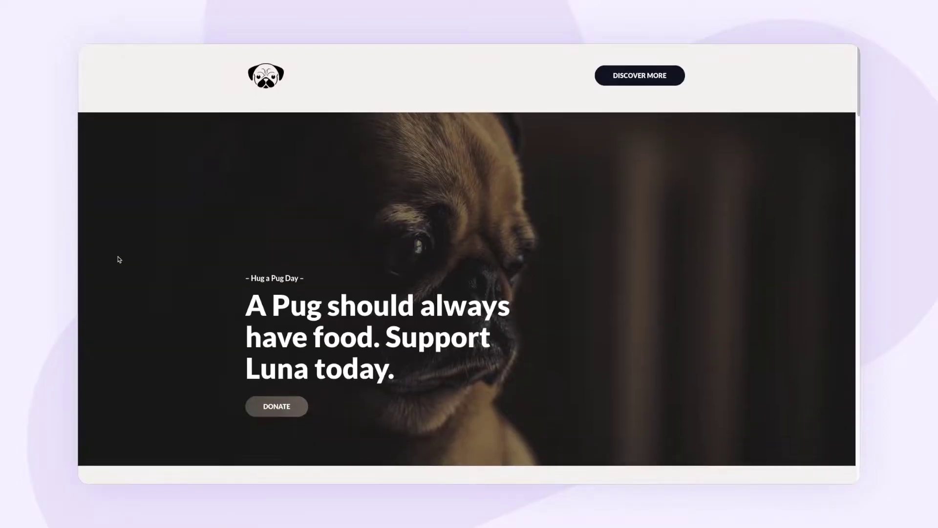
pyautogui.scroll(-8, 118, 260)
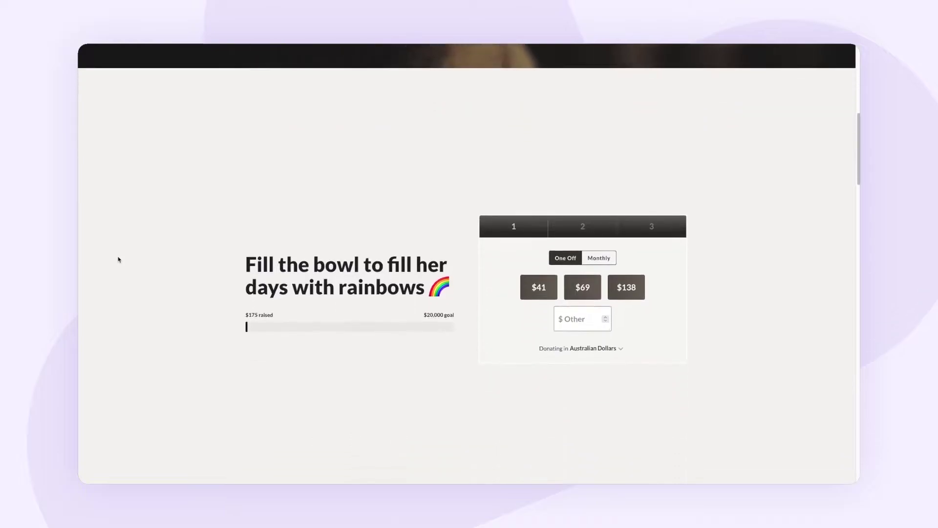
pyautogui.scroll(-5, 118, 260)
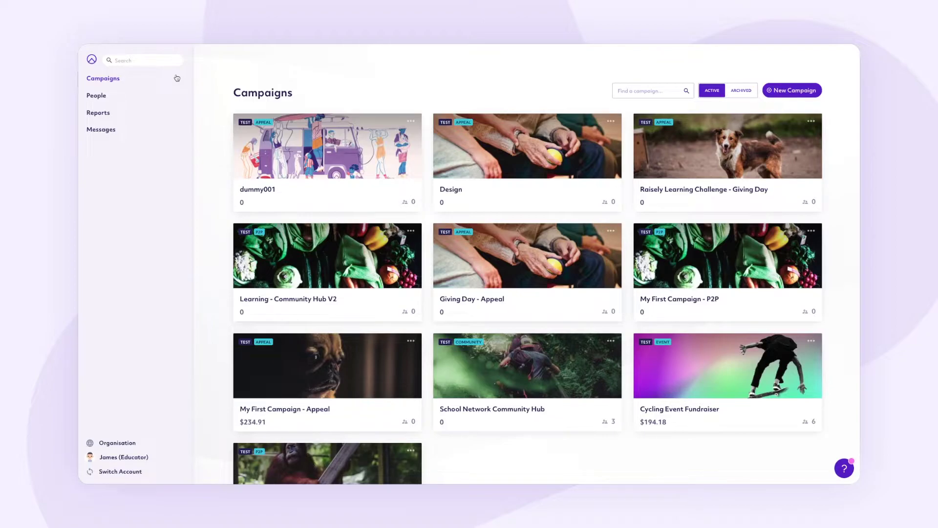
# - Add a new person named Dummy User with a profile photo
pyautogui.click(157, 96)
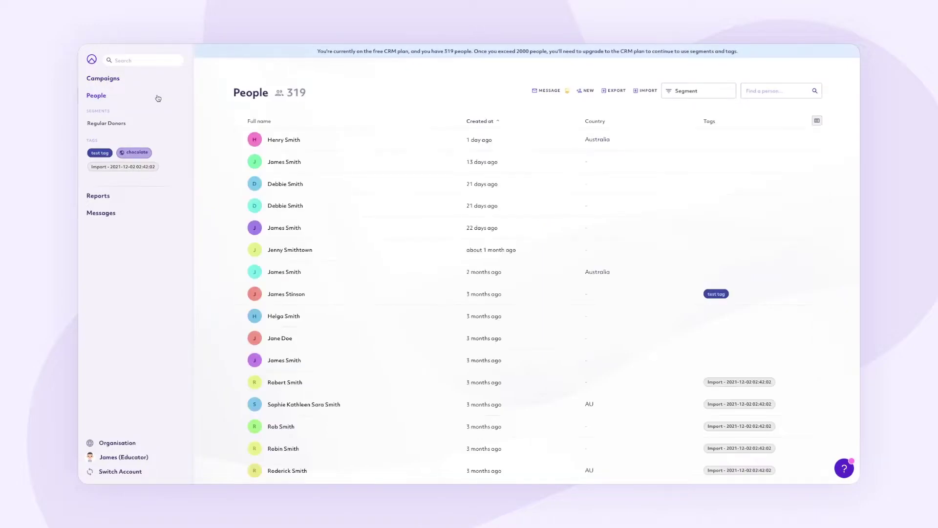
pyautogui.click(586, 90)
pyautogui.click(452, 130)
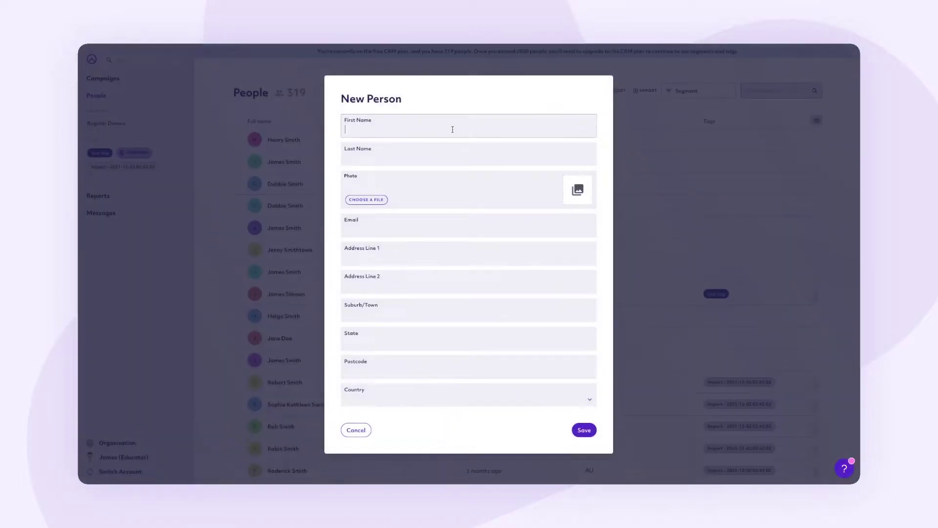
pyautogui.write('Dummy')
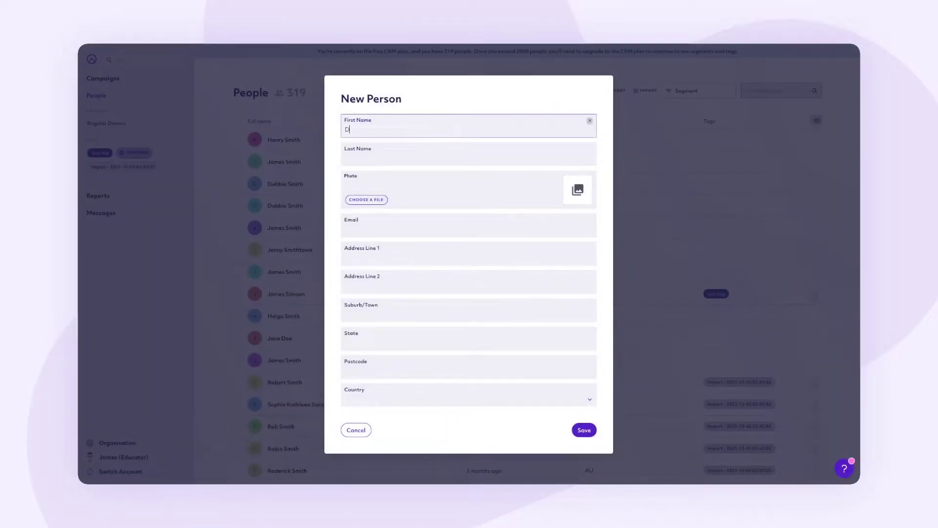
pyautogui.press('Tab')
pyautogui.write('User')
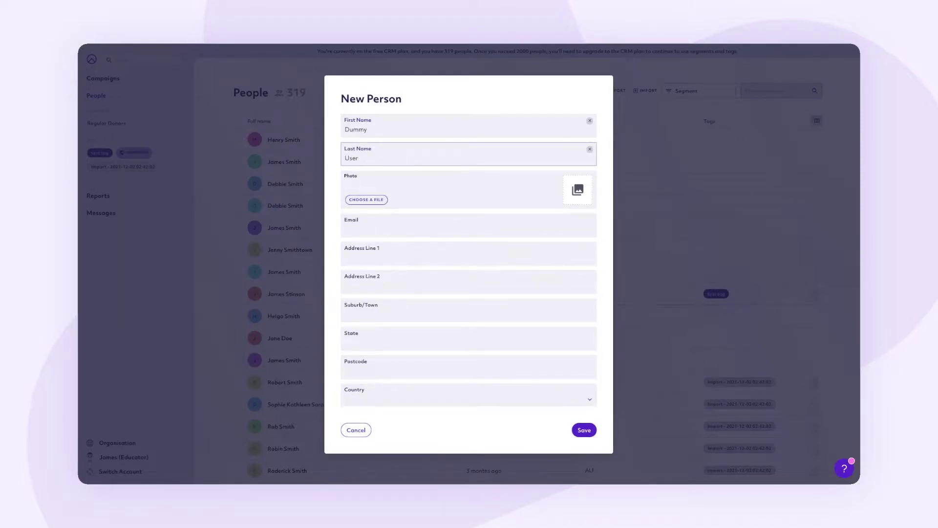
pyautogui.moveTo(220, 454); pyautogui.dragTo(438, 201)
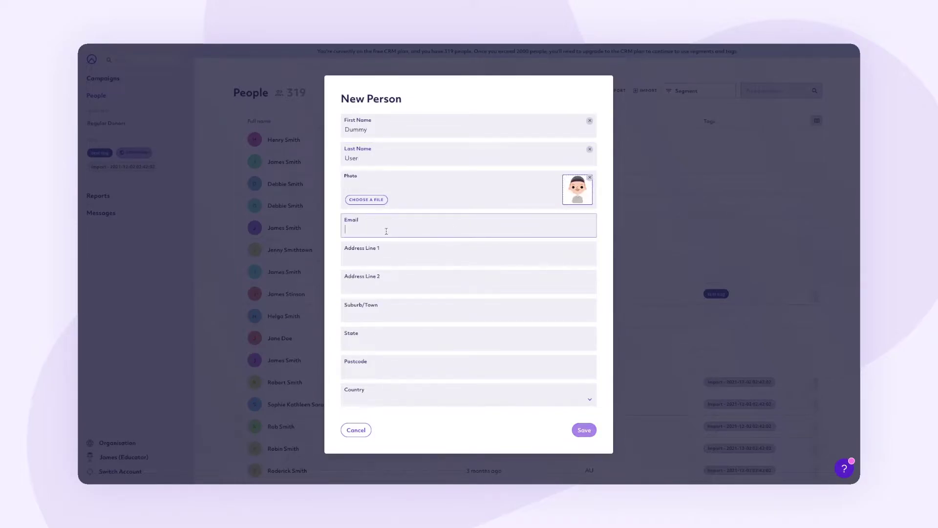
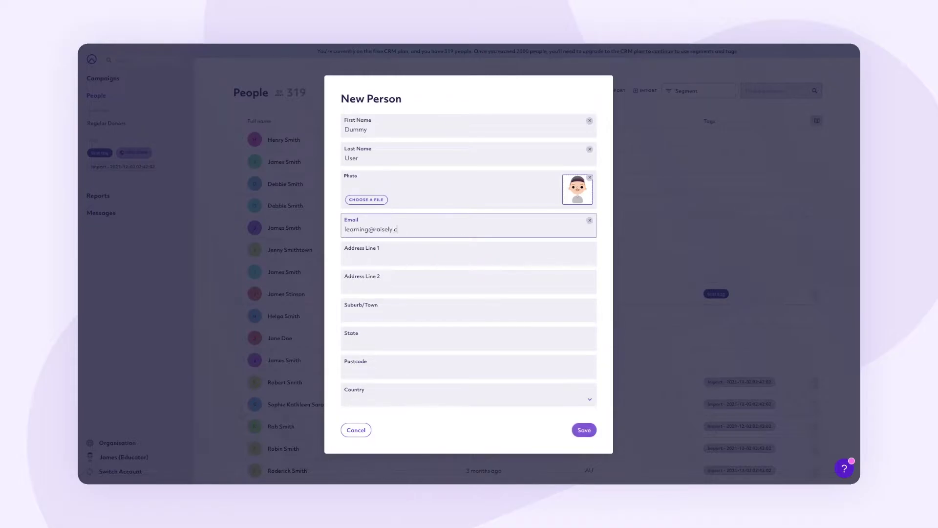
# - Give the person a test e-mail address with a +user tag and save them
pyautogui.click(371, 230)
pyautogui.write('+user')
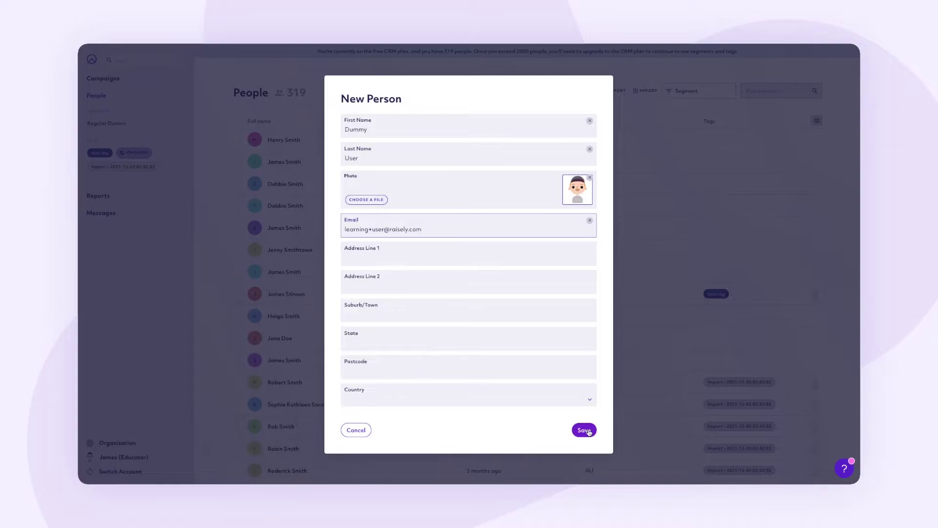
pyautogui.click(588, 430)
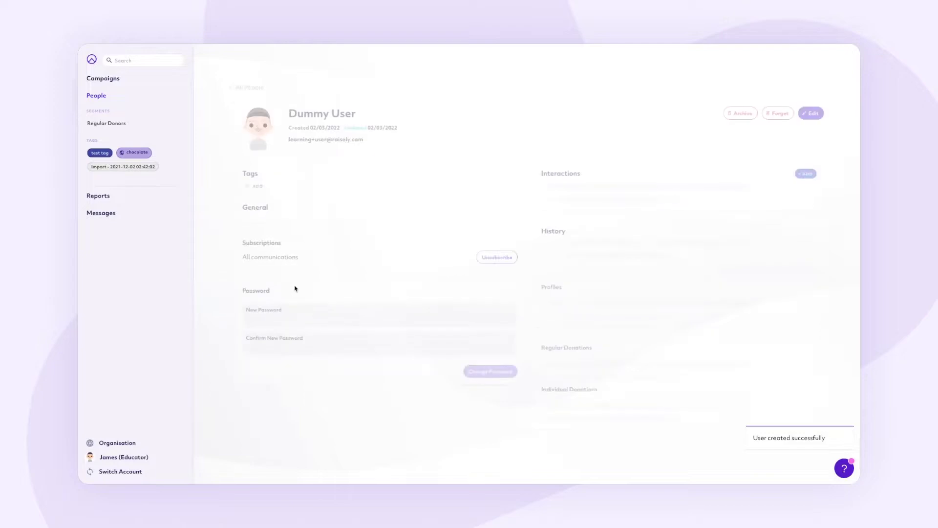
# - Set a new password for Dummy User, then open the Cycling Event Fundraiser live site
pyautogui.click(290, 313)
pyautogui.write('test')
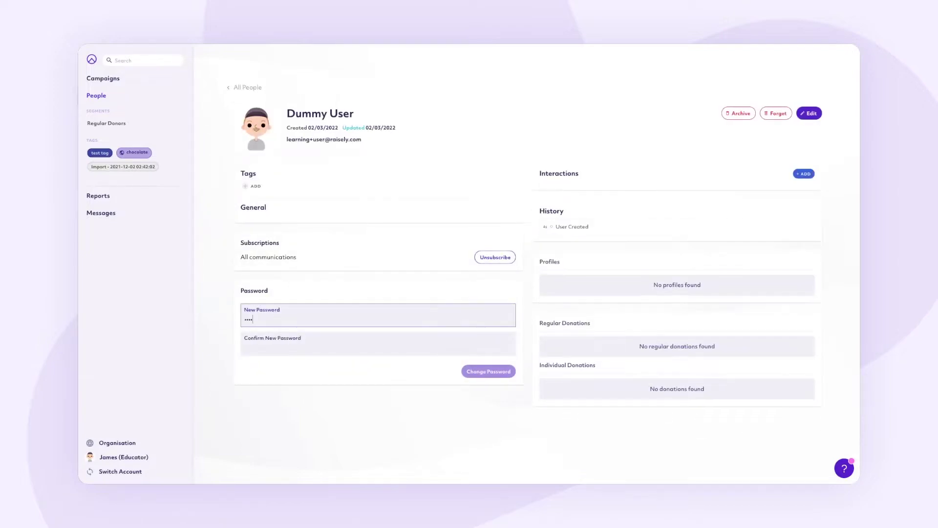
pyautogui.write('password1')
pyautogui.press('Tab')
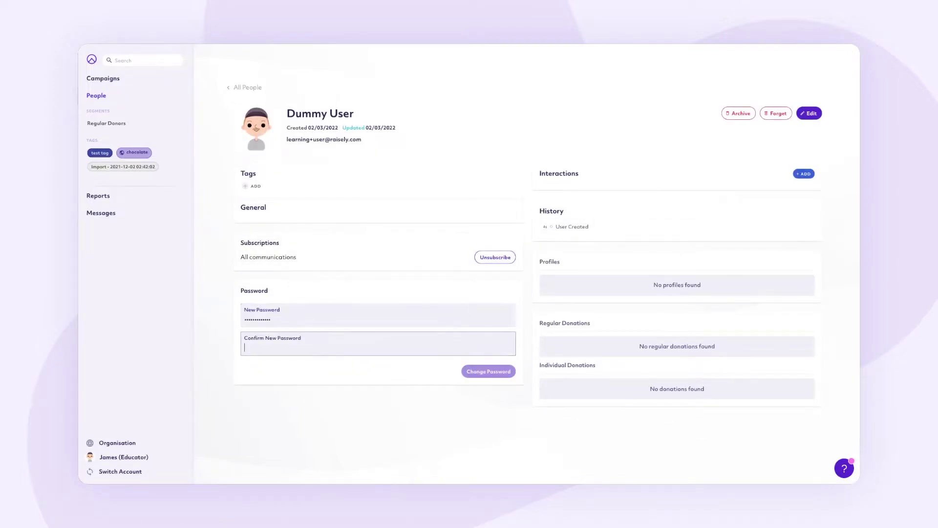
pyautogui.write('testpassword1')
pyautogui.click(489, 372)
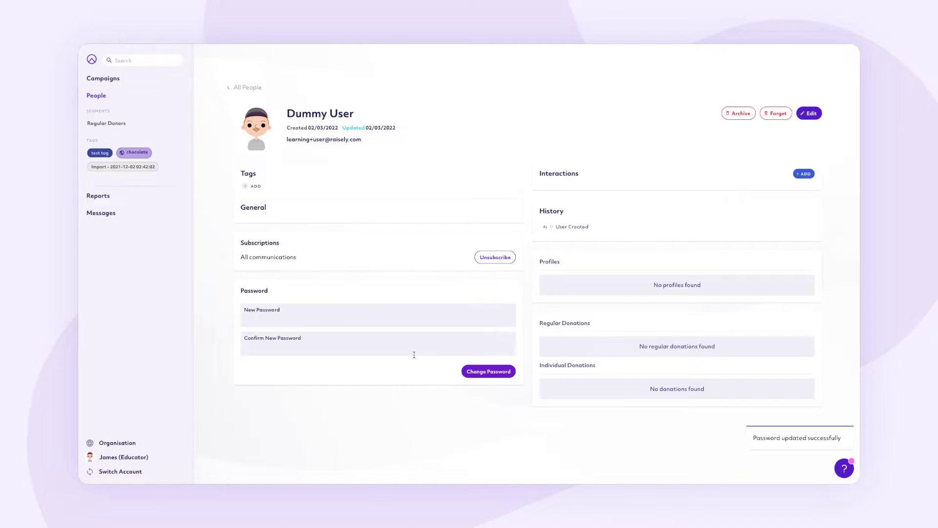
pyautogui.click(135, 82)
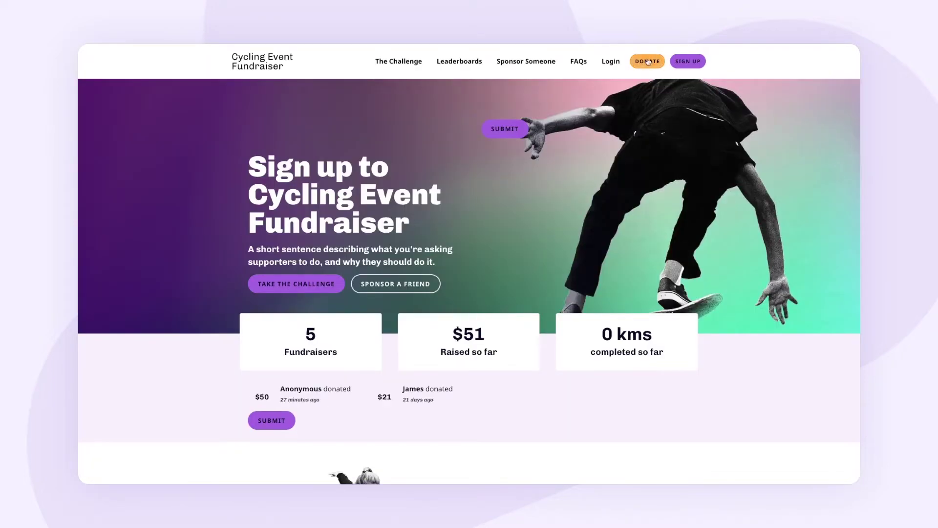
# - Start a weekly $41 donation on the cycling site
pyautogui.click(648, 62)
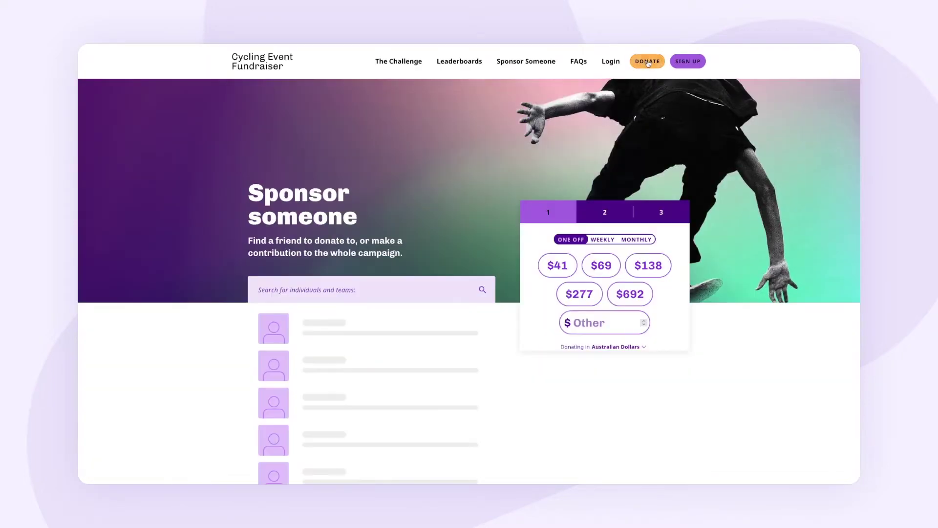
pyautogui.click(600, 242)
pyautogui.click(596, 264)
pyautogui.click(591, 376)
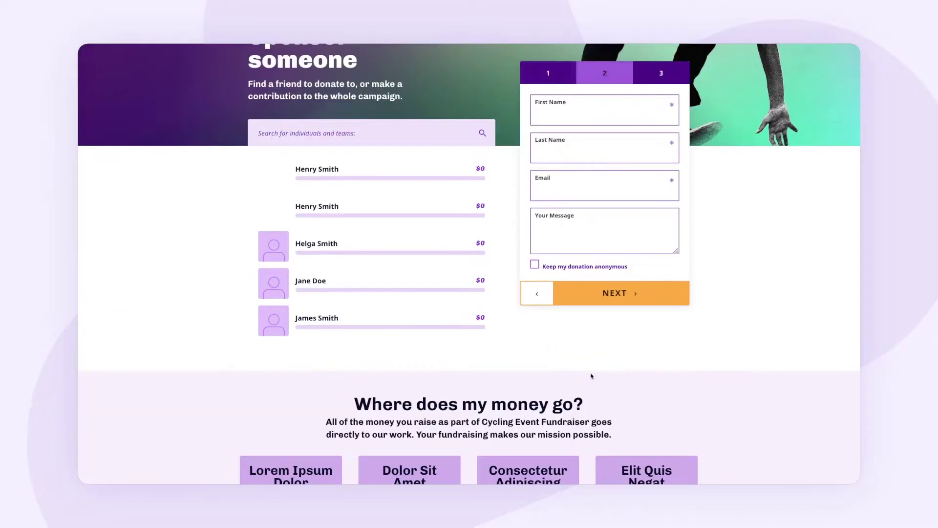
# - Enter donor Dummy User's test e-mail and the message 'Great cause! Grateful to be a part of the work.'
pyautogui.click(572, 118)
pyautogui.write('Dummy')
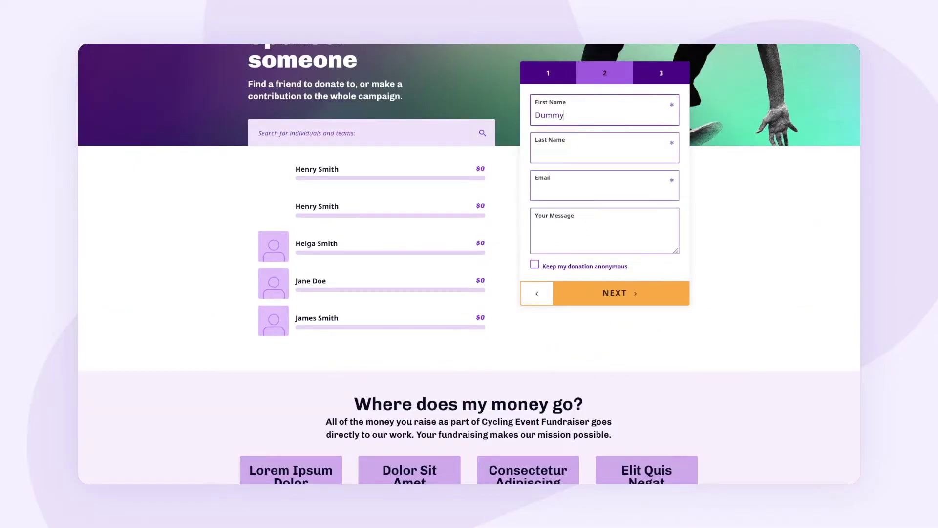
pyautogui.press('Tab')
pyautogui.write('User')
pyautogui.press('Tab')
pyautogui.press('Tab')
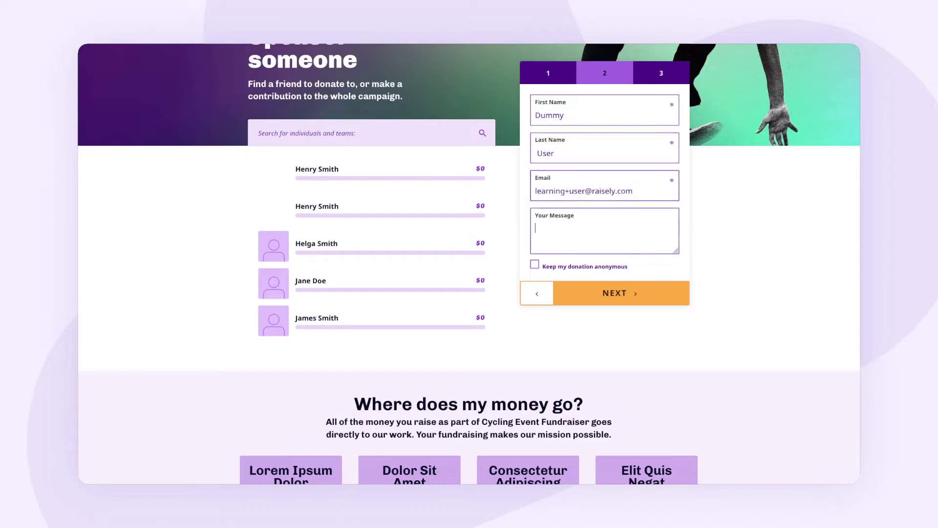
pyautogui.write('Great cause! Grateful to be a part of the work.')
pyautogui.click(615, 293)
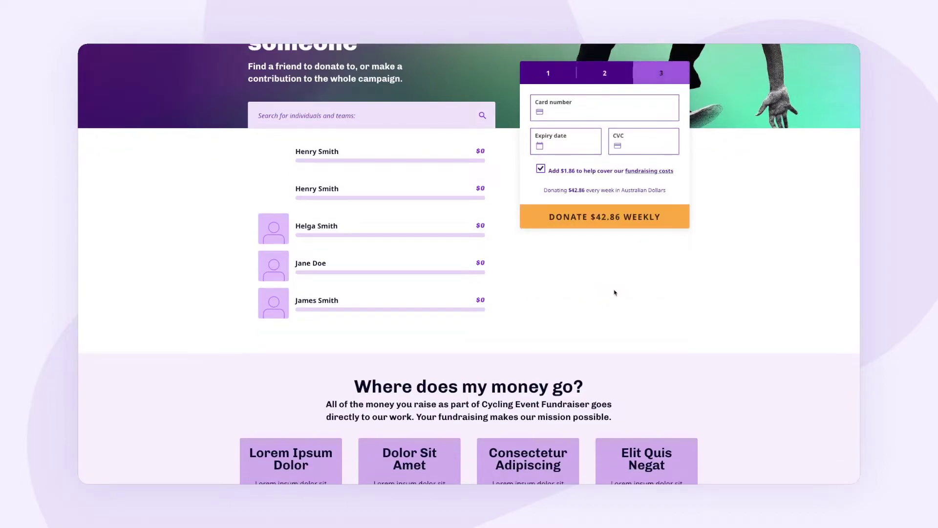
# - Enter the test card details, submit the donation, and open the campaign's Profiles list
pyautogui.click(575, 112)
pyautogui.write('42424242424242420130')
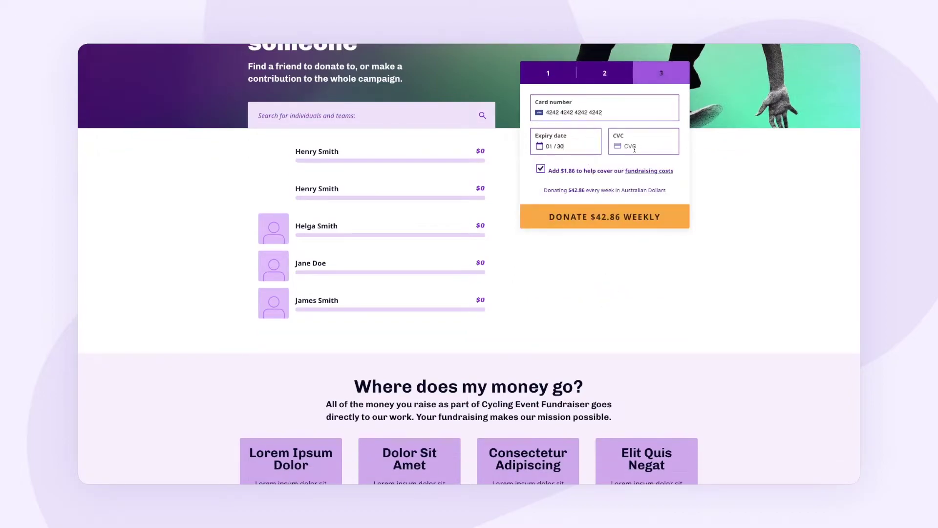
pyautogui.write('111')
pyautogui.click(618, 215)
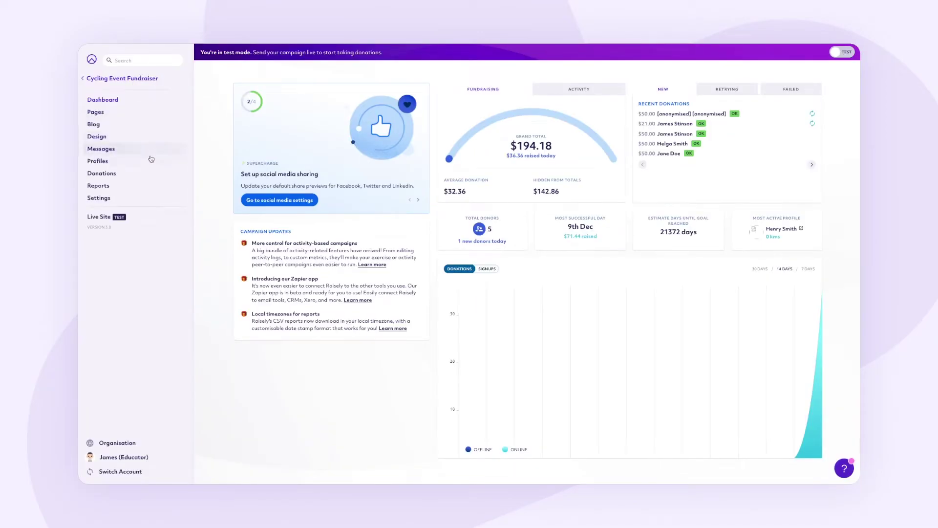
pyautogui.click(151, 161)
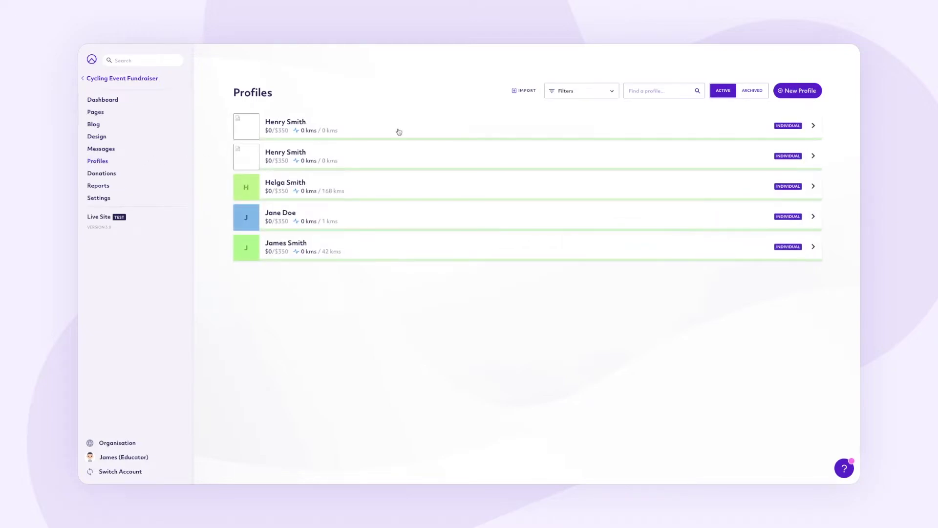
# - Fill in a new profile named Dummy User, owned by Dummy User, with page URL dummy-user2
pyautogui.click(803, 90)
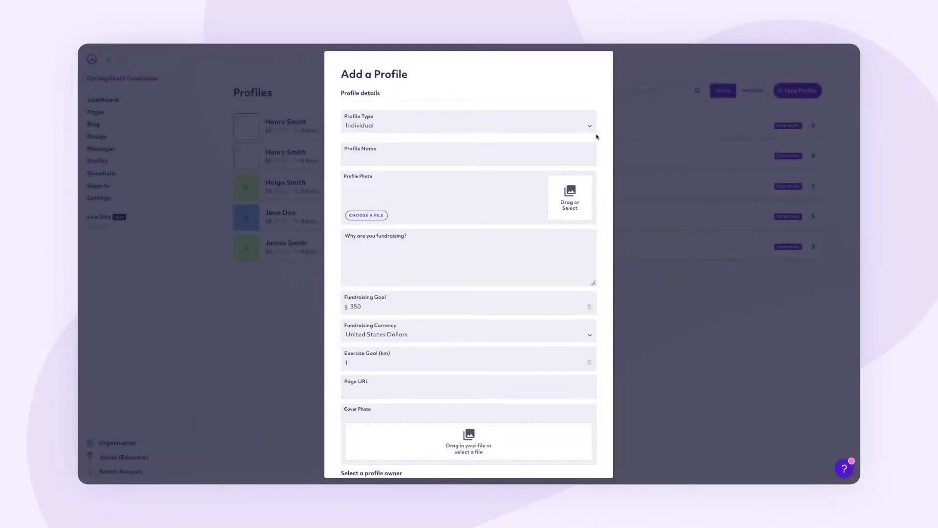
pyautogui.click(347, 158)
pyautogui.write('Dumm')
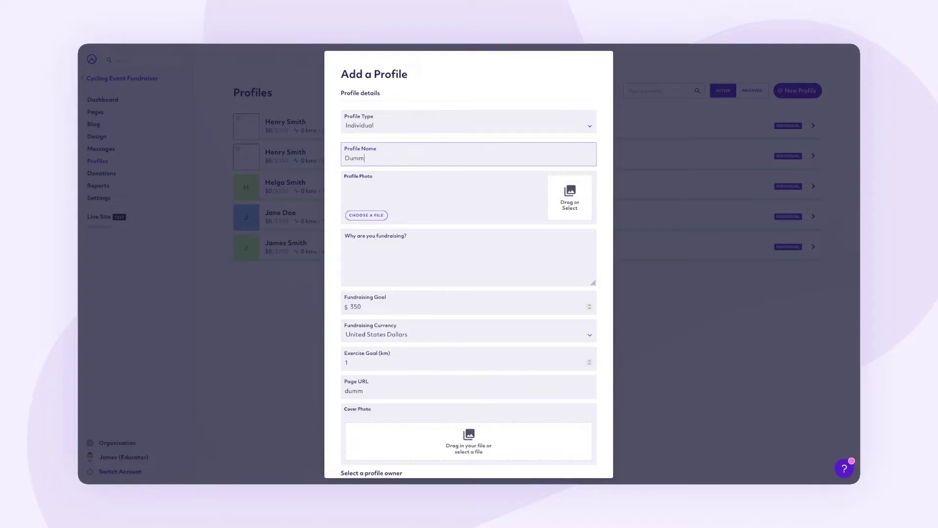
pyautogui.write('y User')
pyautogui.scroll(-3, 433, 320)
pyautogui.click(381, 386)
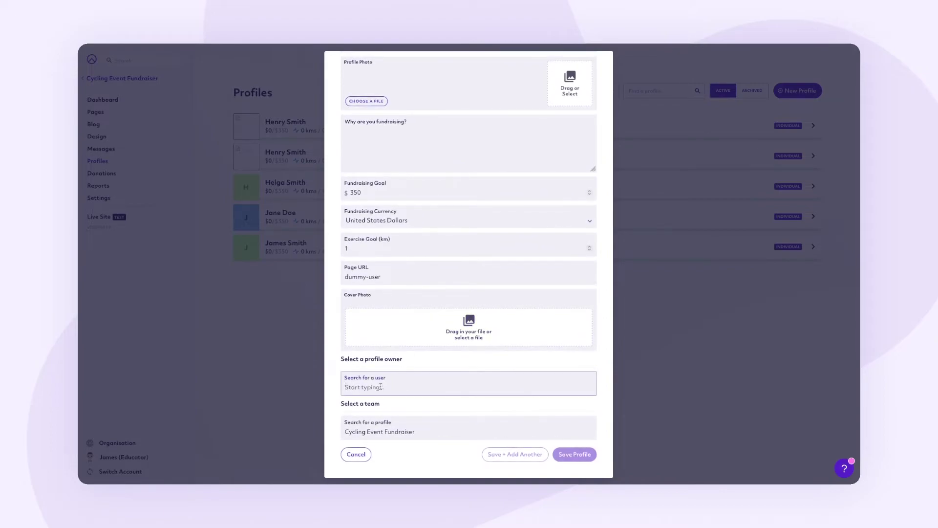
pyautogui.write('du')
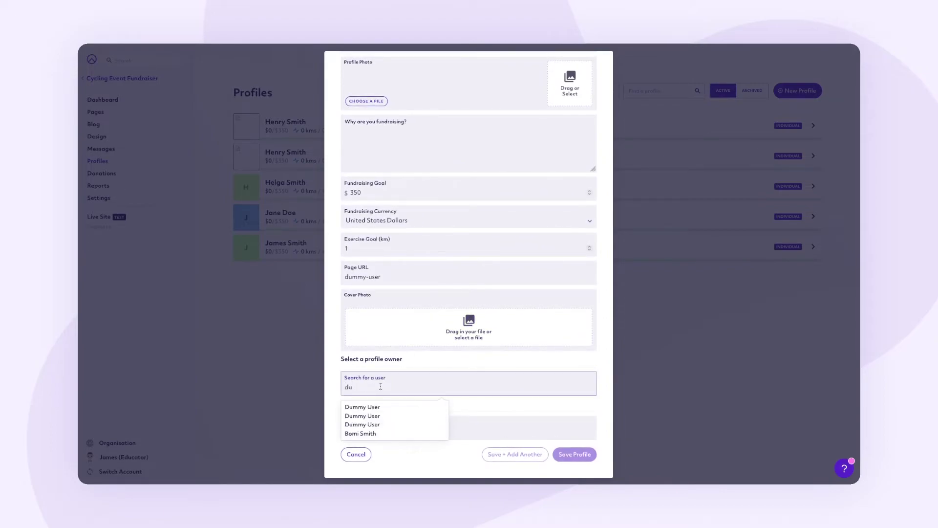
pyautogui.click(374, 410)
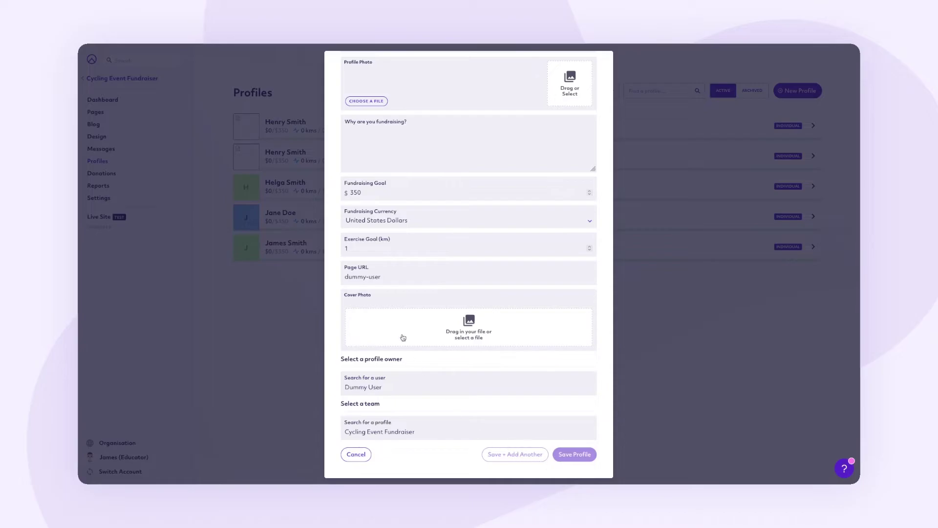
pyautogui.click(391, 277)
pyautogui.write('2')
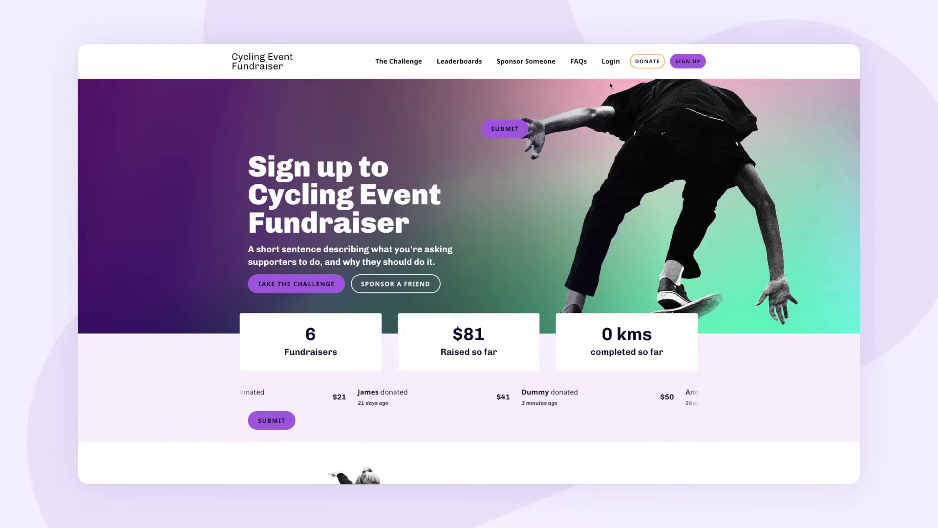
# - Log in to the cycling live site with the dummy user's pasted e-mail and password
pyautogui.click(611, 62)
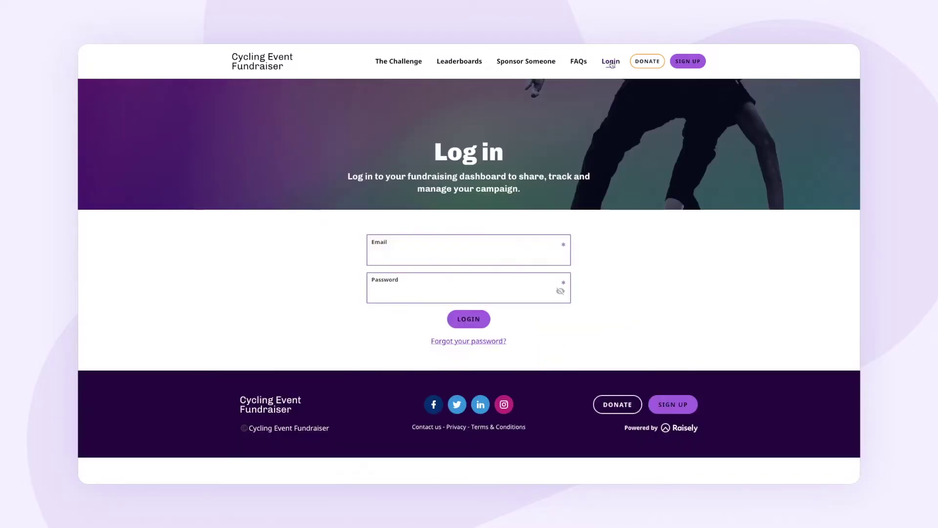
pyautogui.click(448, 252)
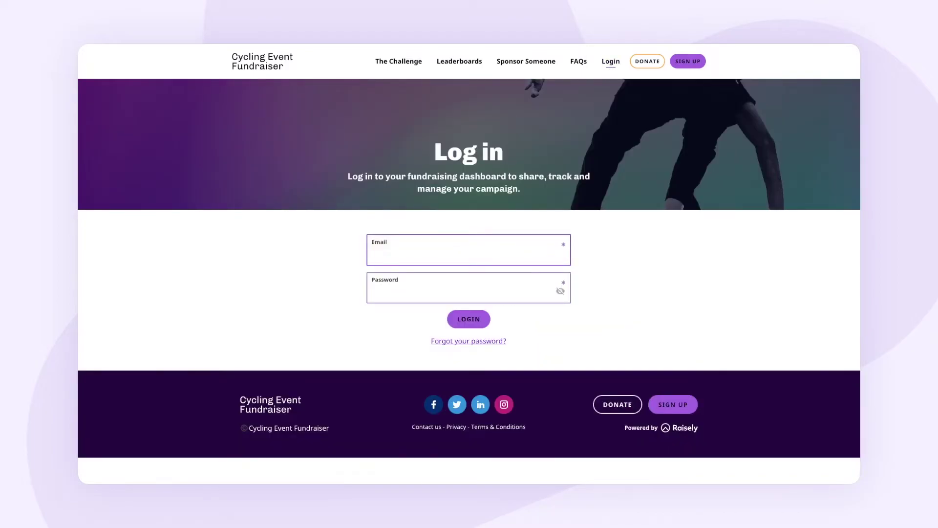
pyautogui.hotkey('ctrl', 'v')
pyautogui.press('Tab')
pyautogui.hotkey('ctrl', 'v')
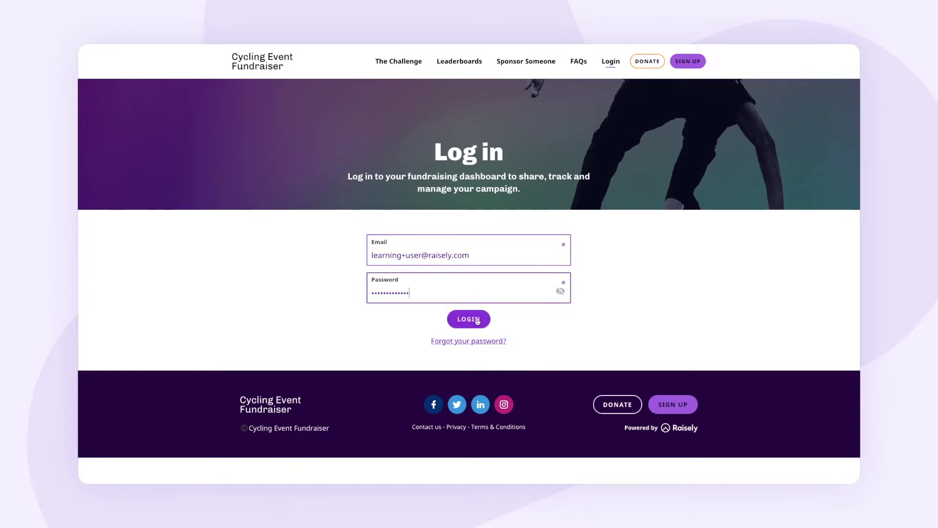
pyautogui.click(477, 319)
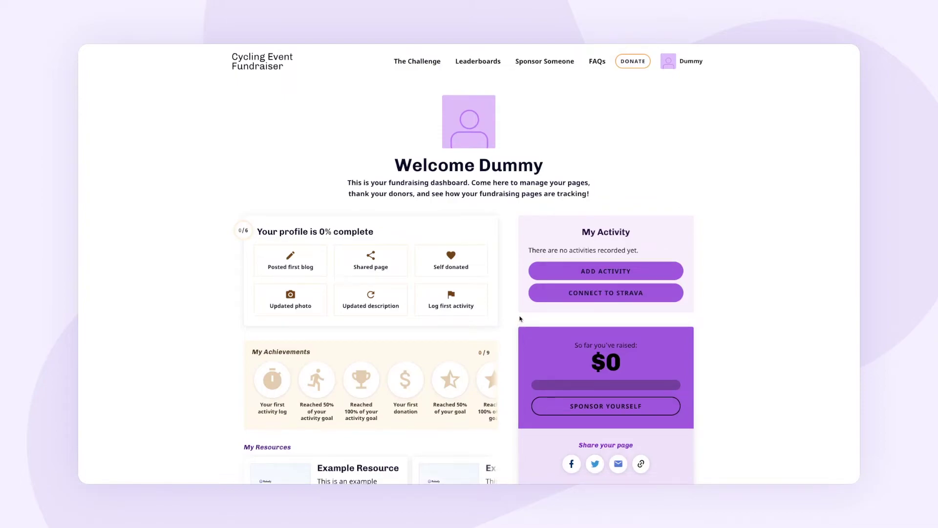
# - Go to Dummy's My Account page and view the Password section
pyautogui.scroll(-1, 520, 319)
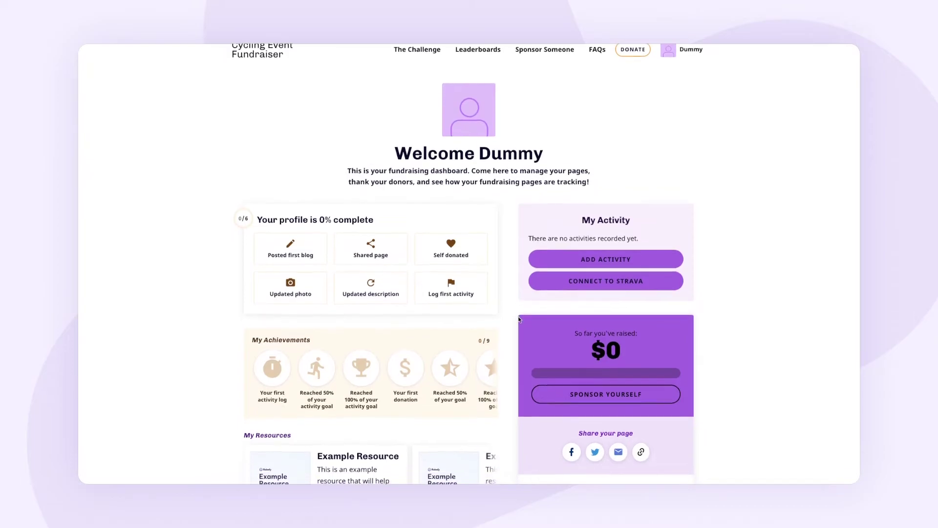
pyautogui.scroll(1, 521, 319)
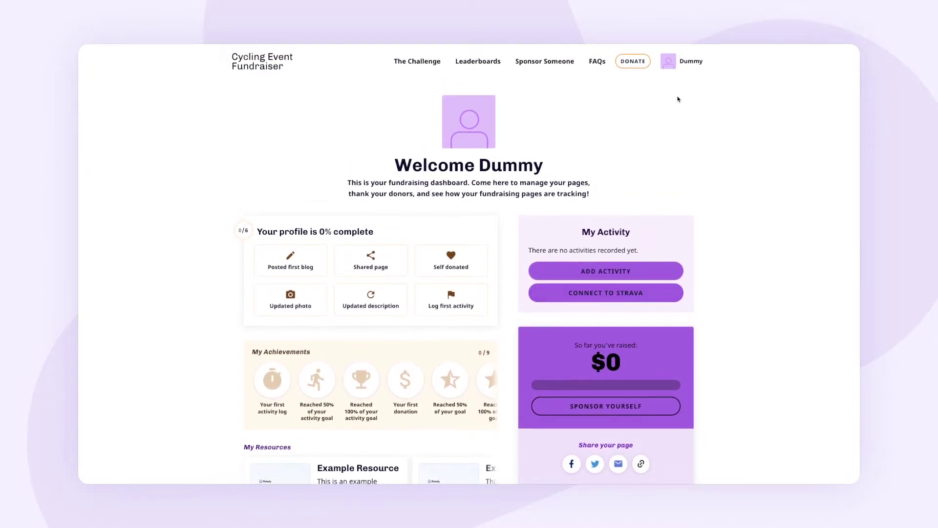
pyautogui.click(692, 63)
pyautogui.click(660, 121)
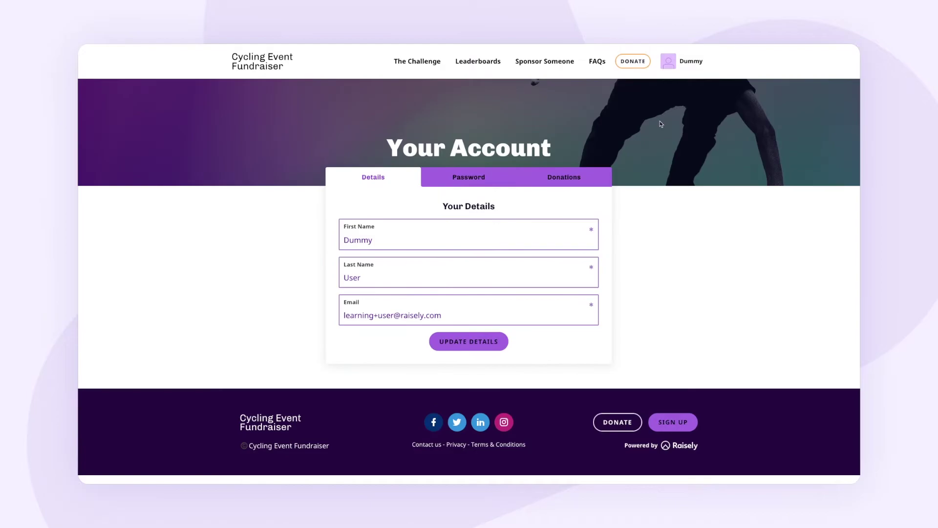
pyautogui.click(481, 182)
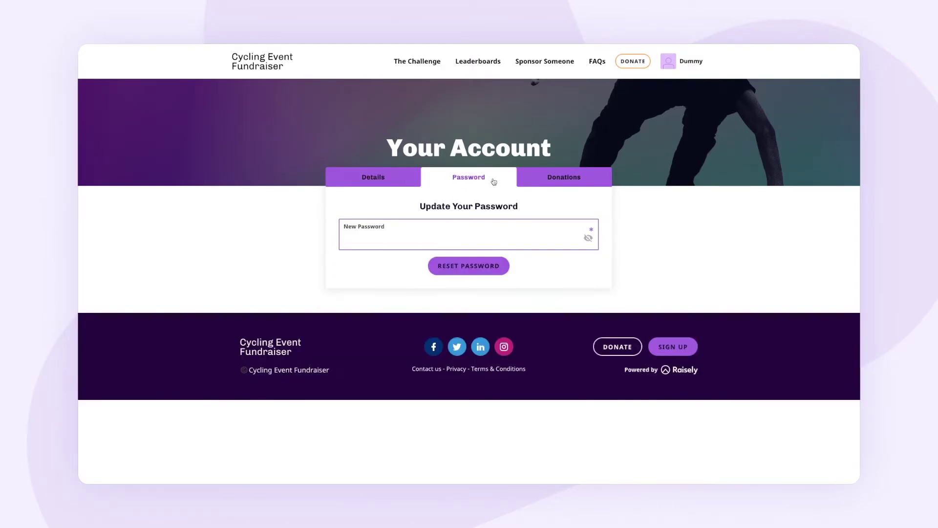
# - Expand the weekly $42.86 regular donation's settings and view its Payment Method options
pyautogui.click(555, 181)
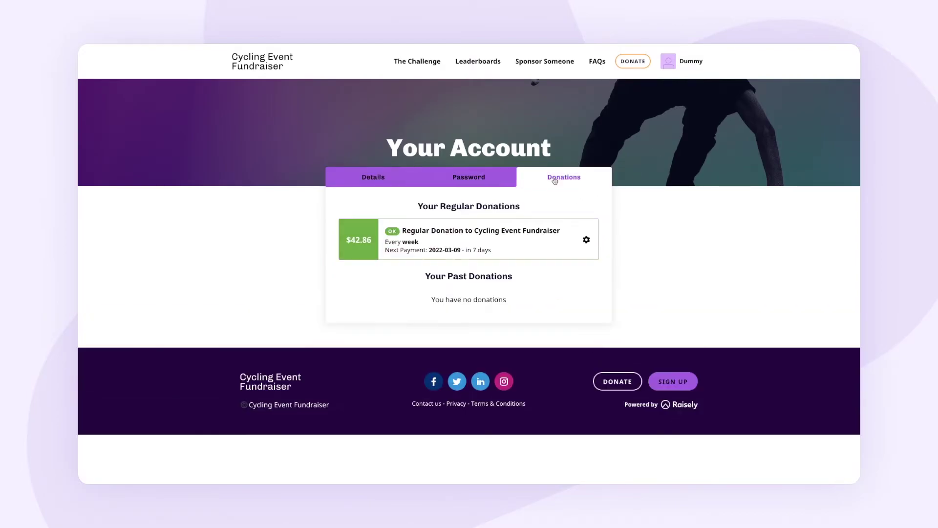
pyautogui.click(586, 240)
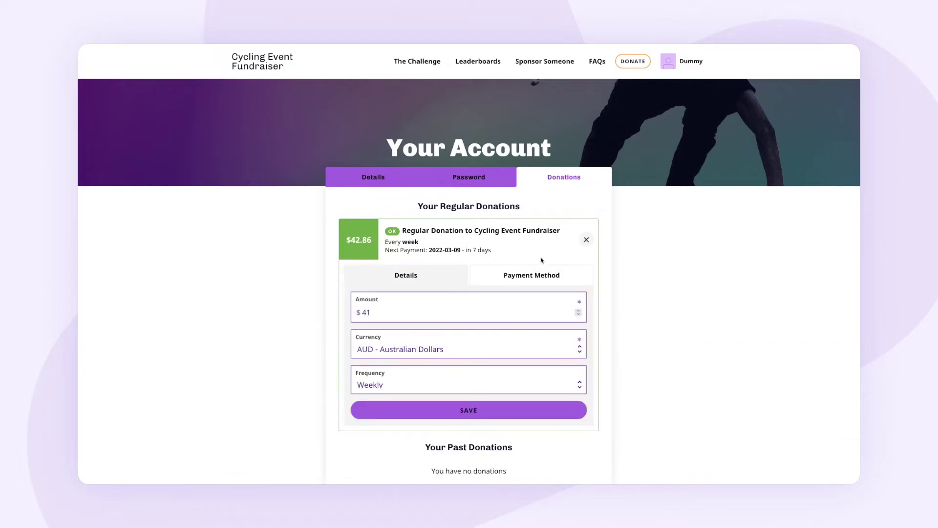
pyautogui.scroll(-1, 541, 264)
pyautogui.click(548, 249)
pyautogui.scroll(-2, 518, 279)
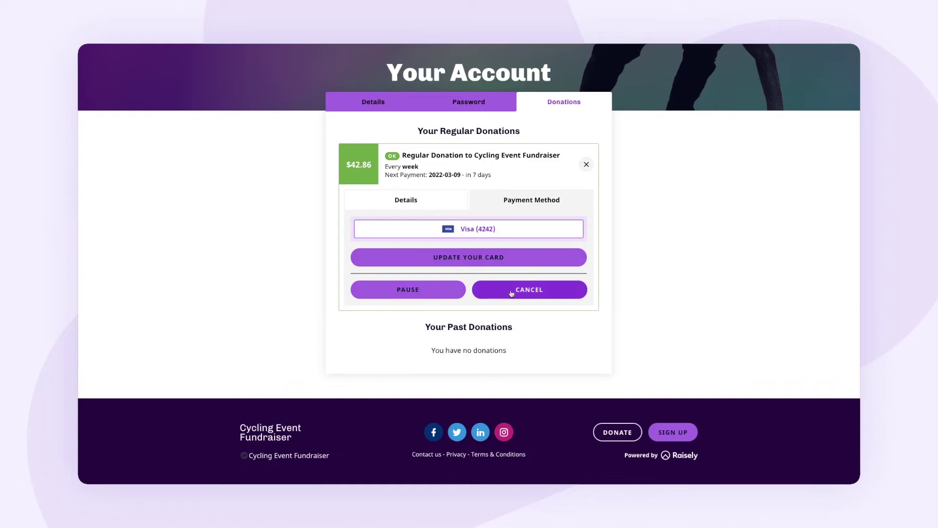
pyautogui.scroll(3, 524, 292)
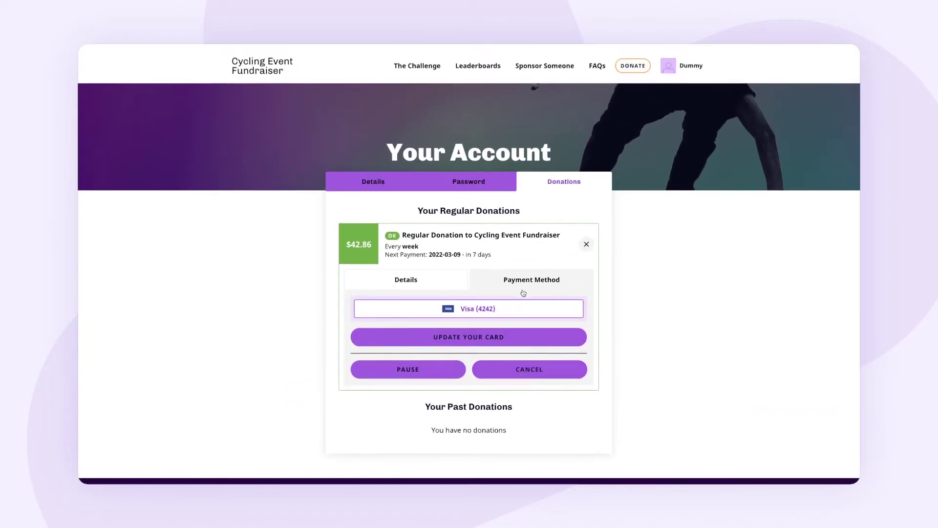
# - Browse Dummy's fundraising dashboard, then open the public profile page with its Sponsor me panel
pyautogui.moveTo(692, 70)
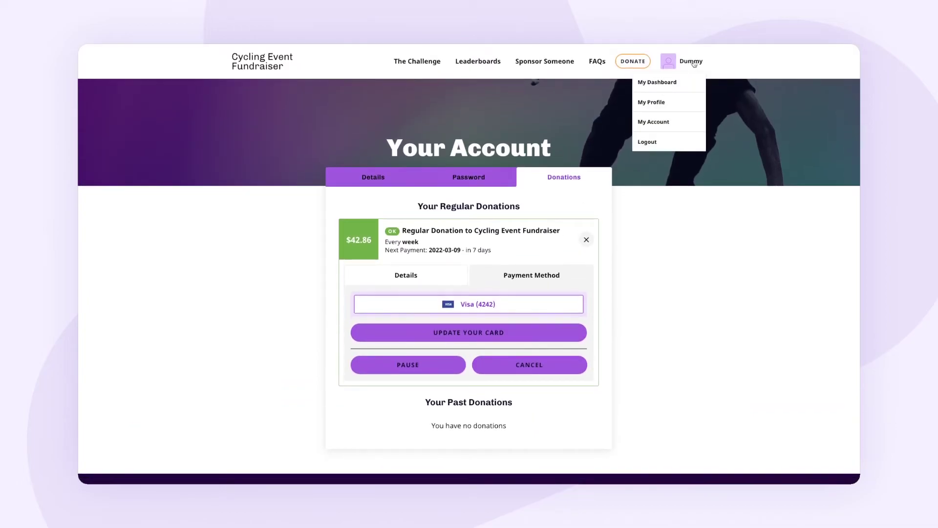
pyautogui.click(666, 84)
pyautogui.scroll(-7, 652, 163)
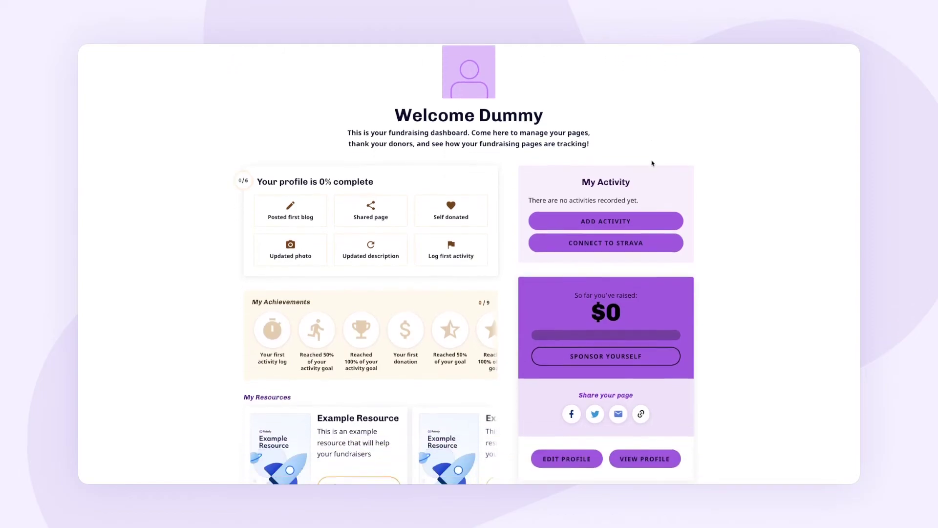
pyautogui.scroll(8, 652, 161)
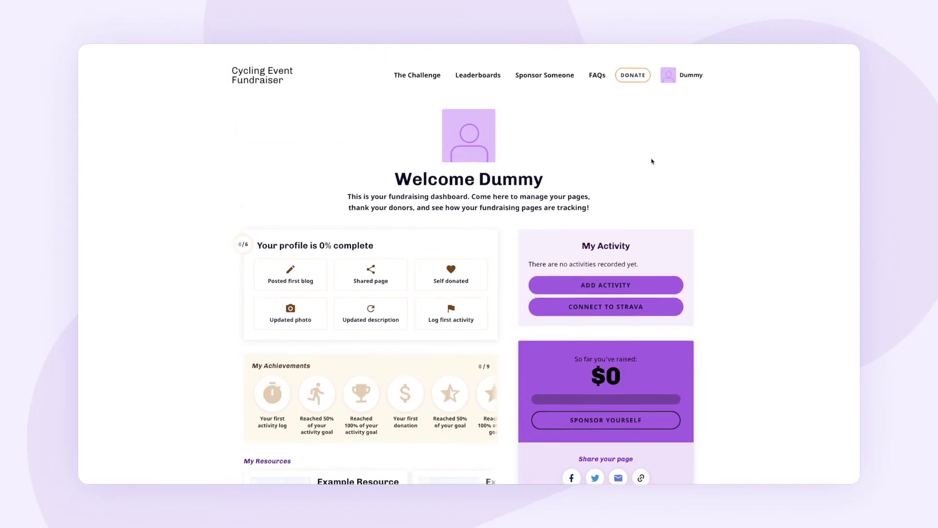
pyautogui.moveTo(689, 62)
pyautogui.click(652, 103)
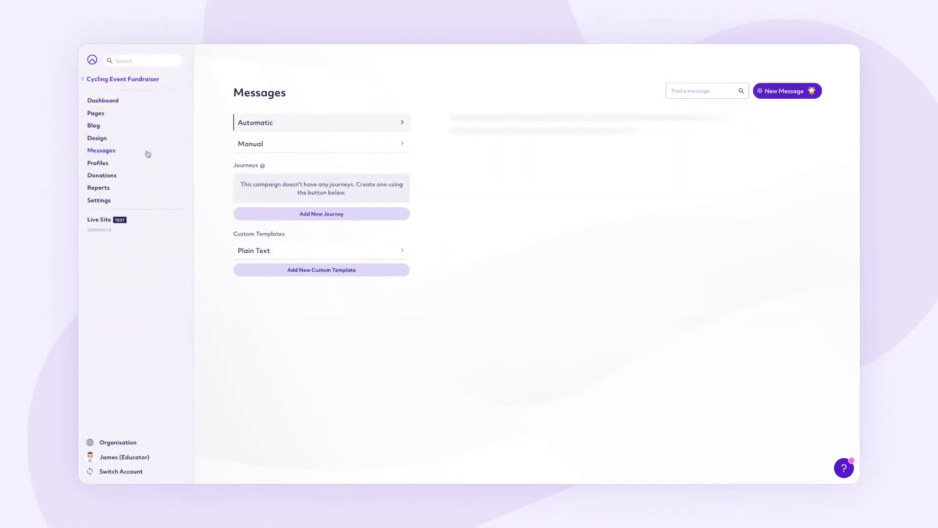
# - Expand the Regular Donation Welcome email's Add your content step to preview the thank-you message
pyautogui.scroll(-1, 603, 320)
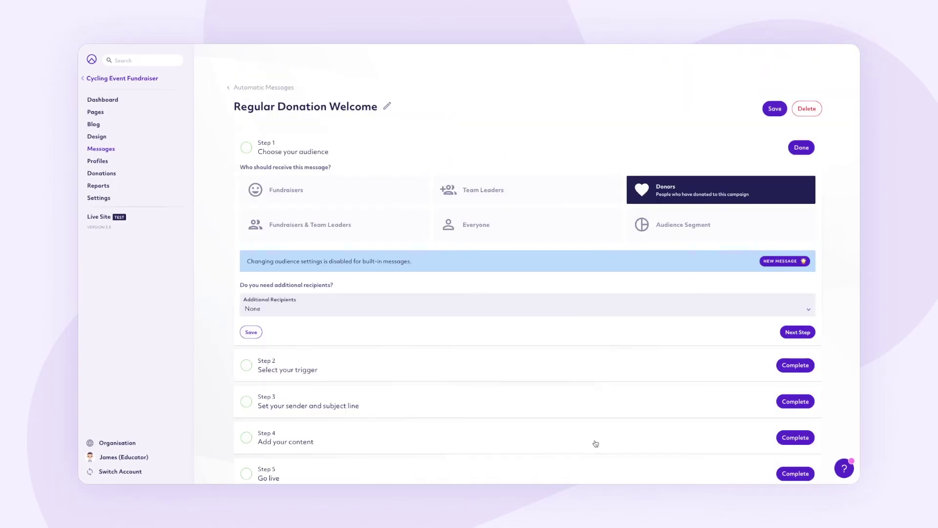
pyautogui.click(588, 409)
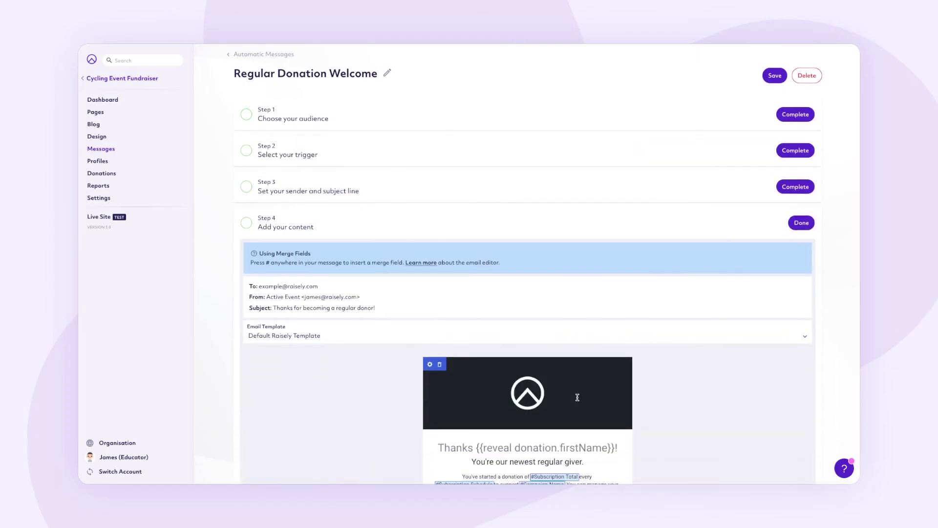
pyautogui.scroll(-4, 577, 398)
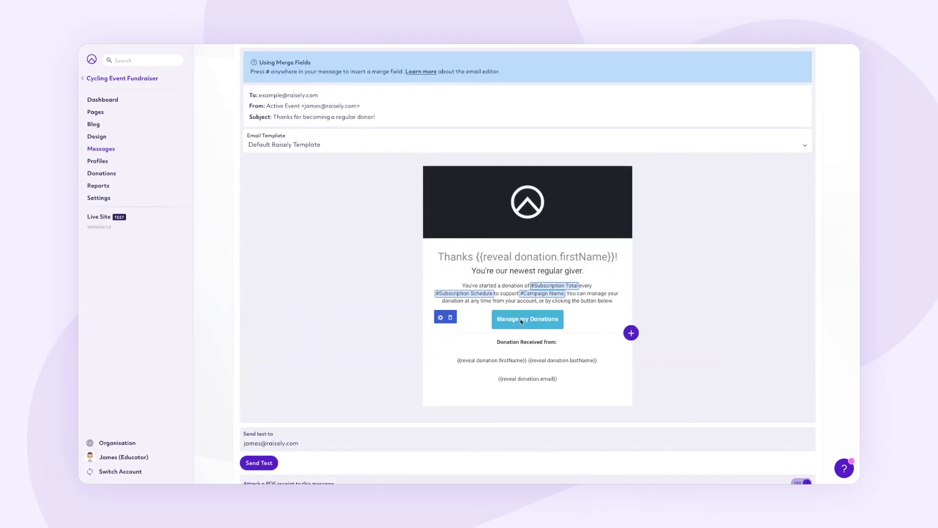